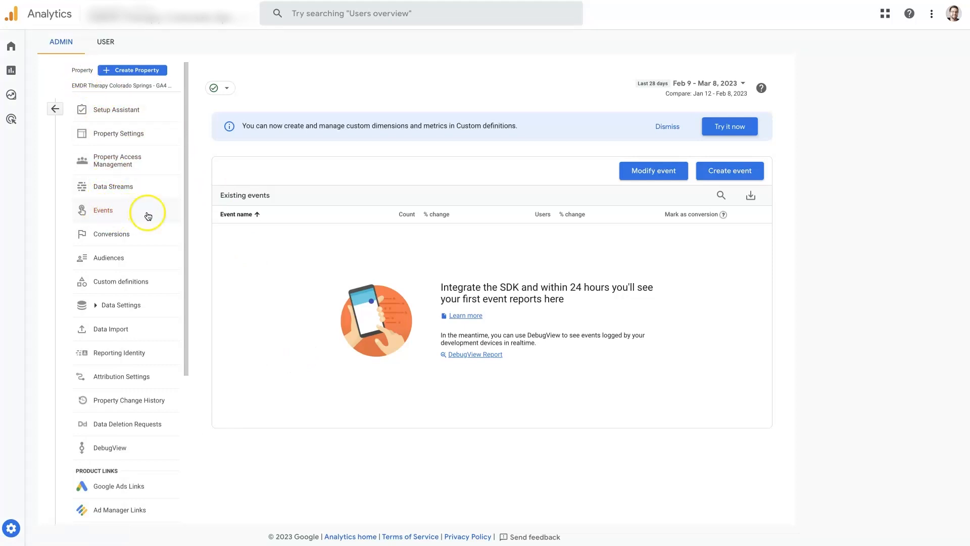
Name the new custom event generate_lead and set its first condition value to page_view.
click(730, 171)
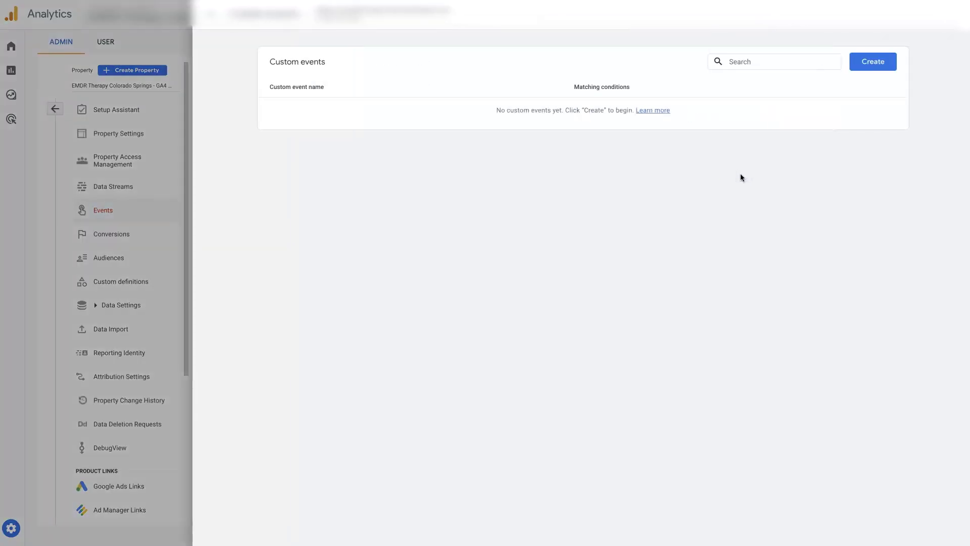
click(873, 61)
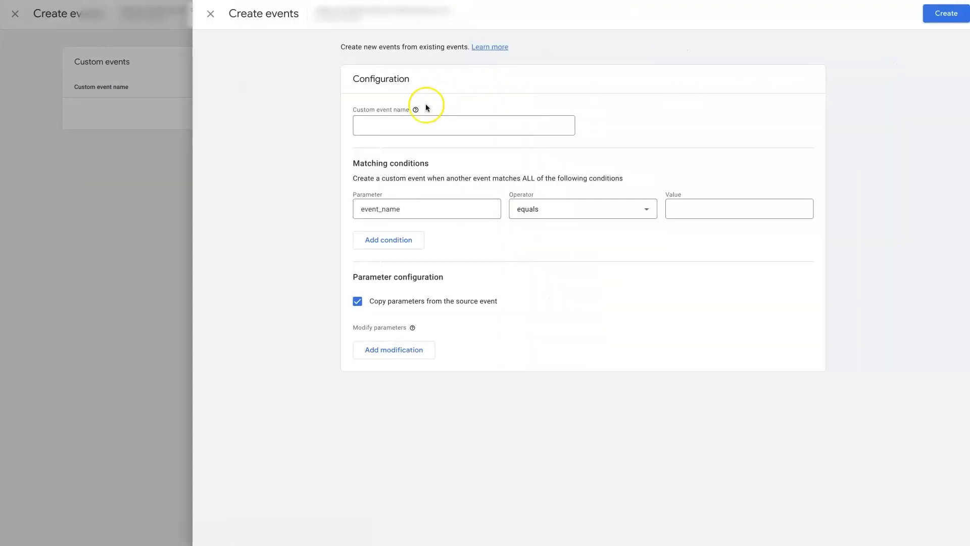
click(424, 124)
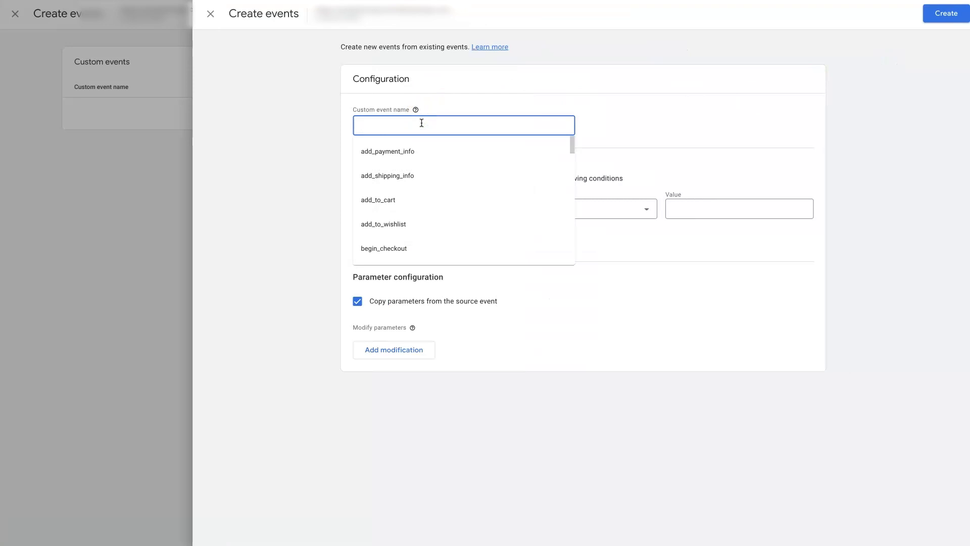
text(ge)
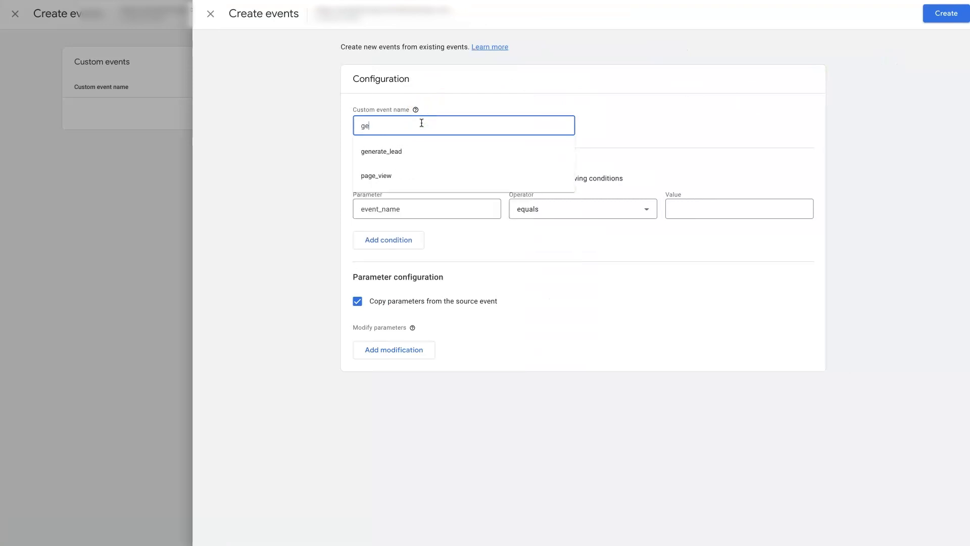
click(392, 157)
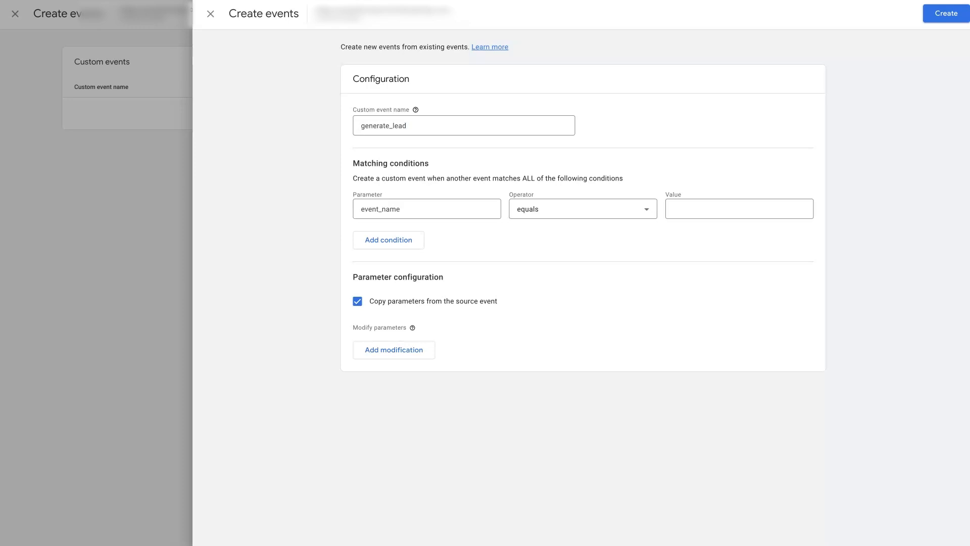
click(714, 209)
text(pag)
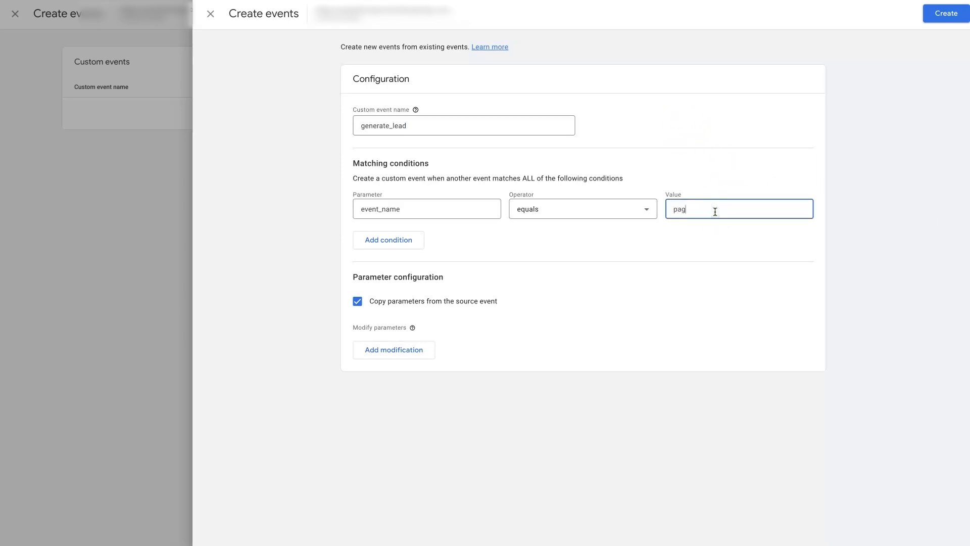
text(e_view)
click(388, 240)
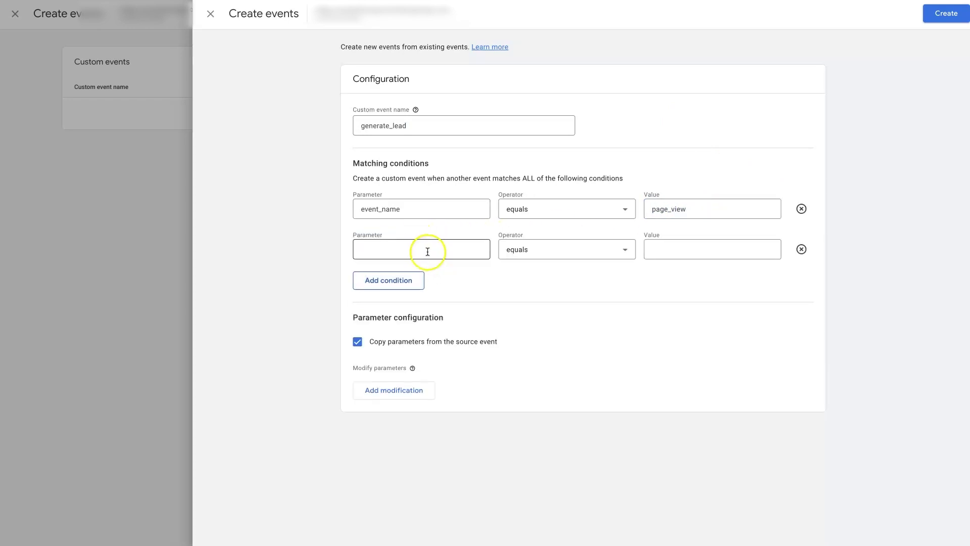
click(427, 250)
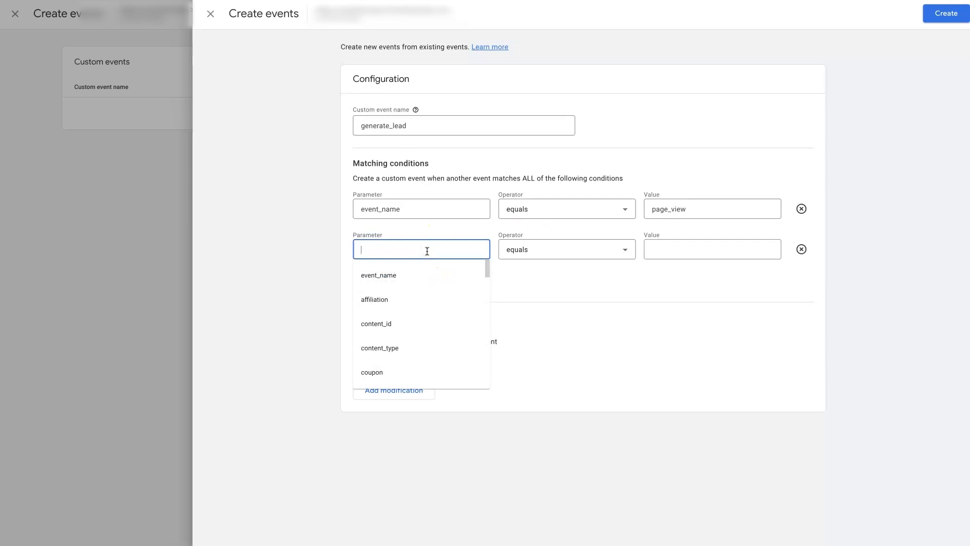
text(page)
click(413, 273)
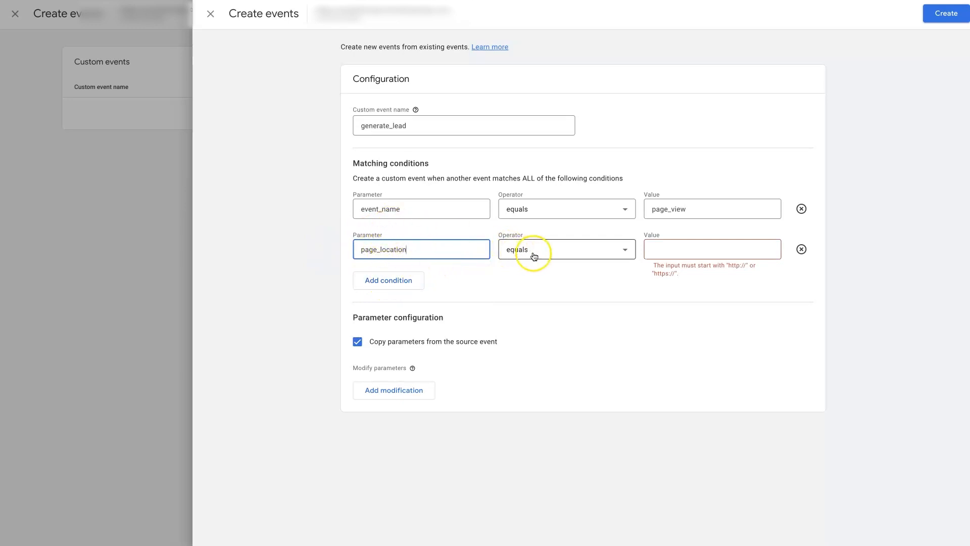
click(685, 249)
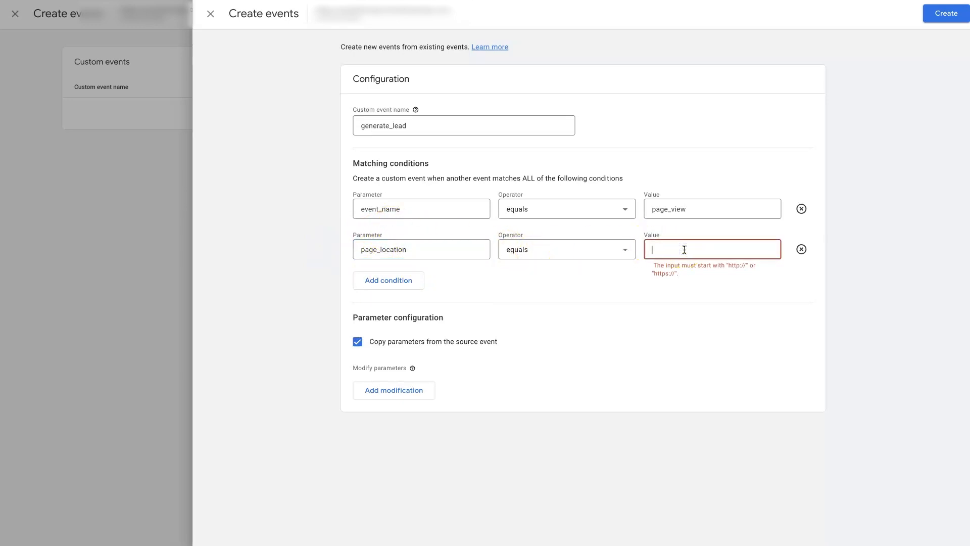
text(https)
text(://exam)
text(ple.com/)
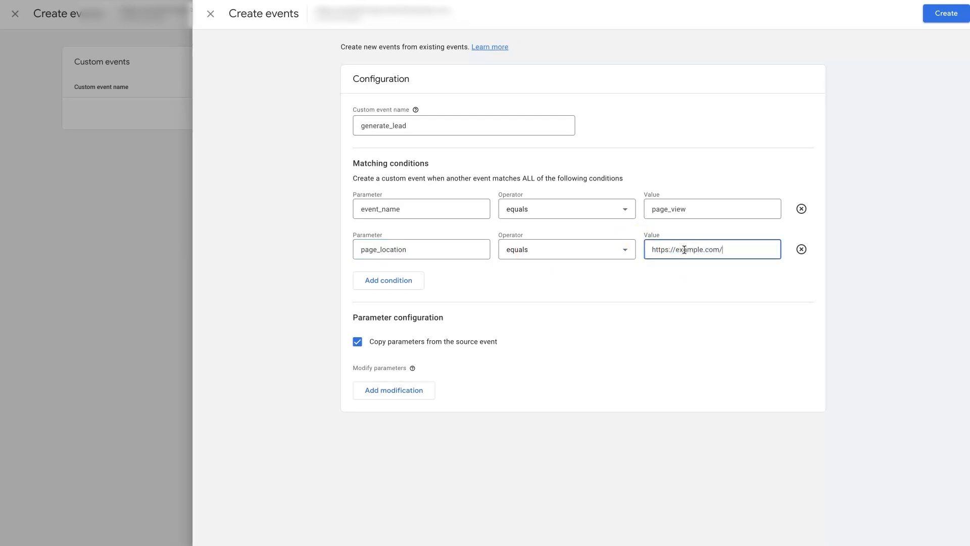
text(thank-you)
click(690, 287)
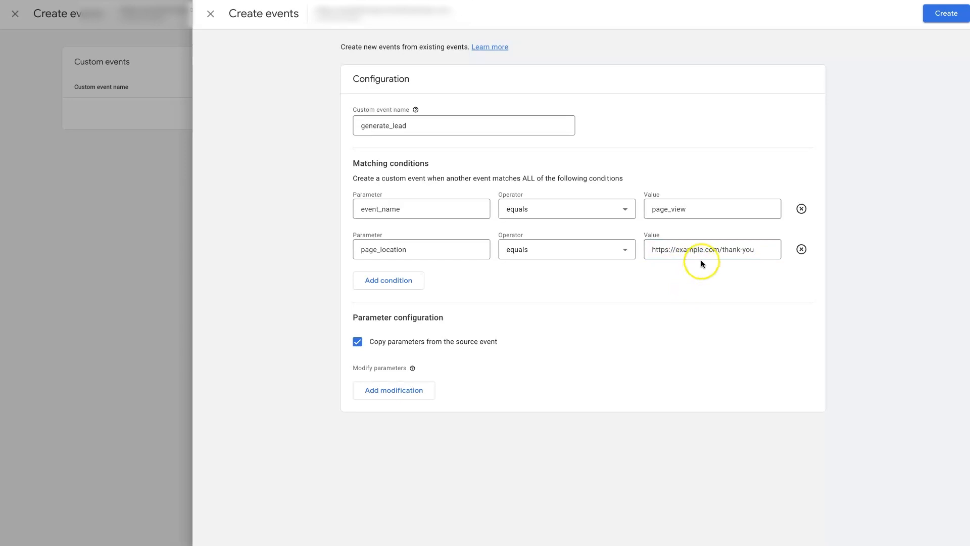
click(682, 250)
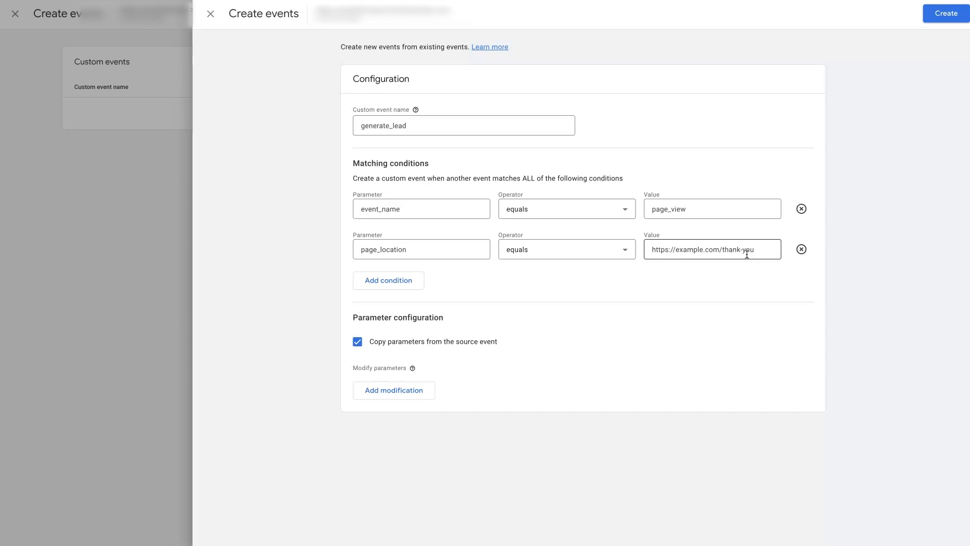
click(730, 259)
drag(721, 249, 767, 252)
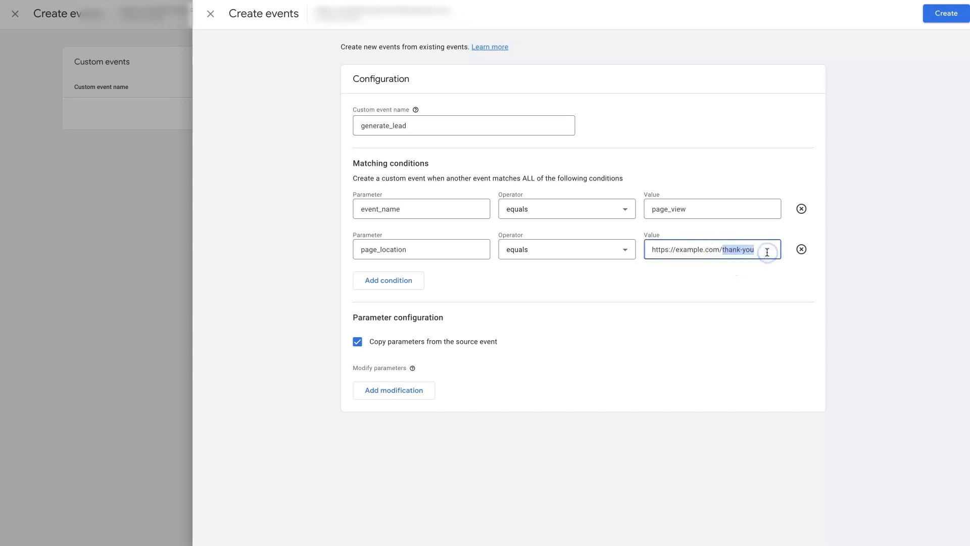
click(582, 250)
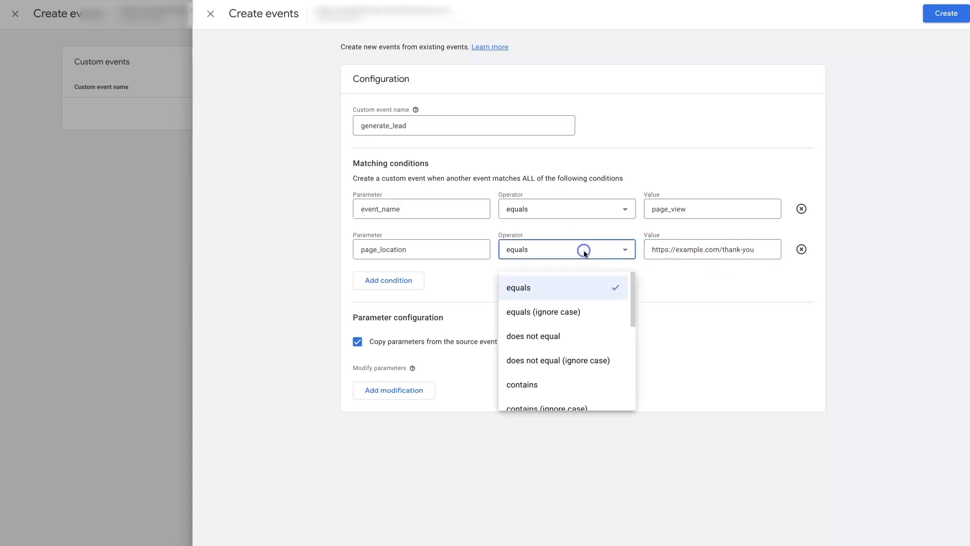
click(557, 384)
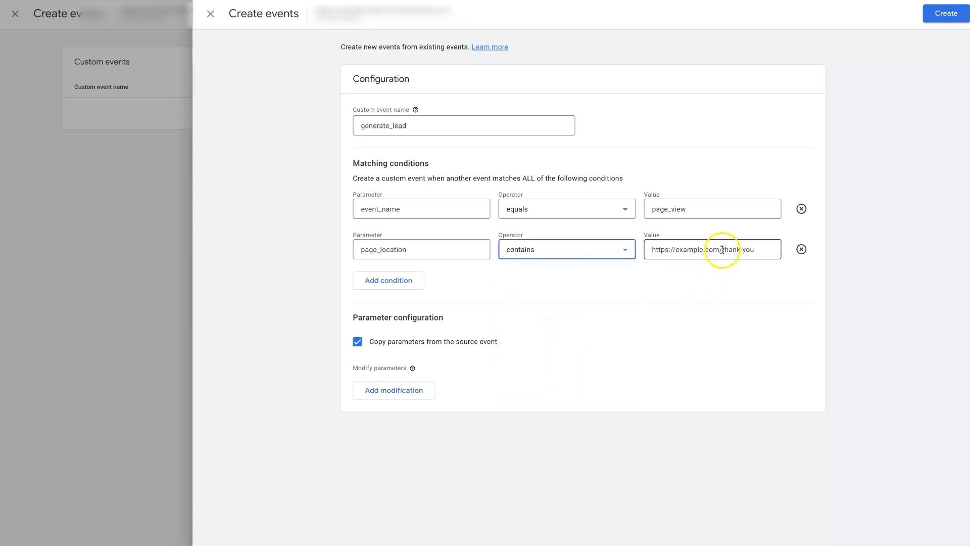
drag(722, 249, 762, 252)
text(c)
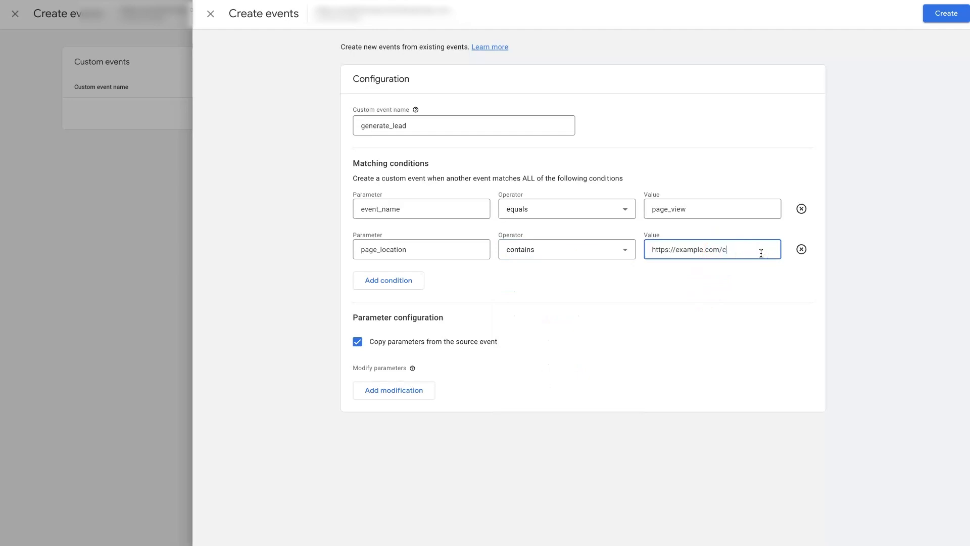
text(onfirmation-)
text(9234629346239)
double_click(720, 250)
key(BackSpace)
drag(774, 250, 722, 249)
text(thank)
text(-you)
click(746, 267)
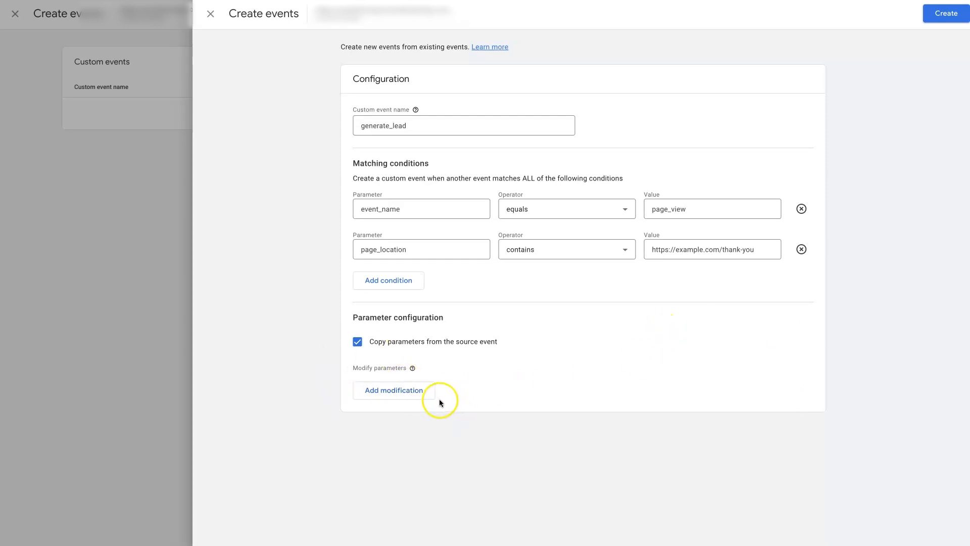
Add a parameter modification setting currency to 100.
click(393, 389)
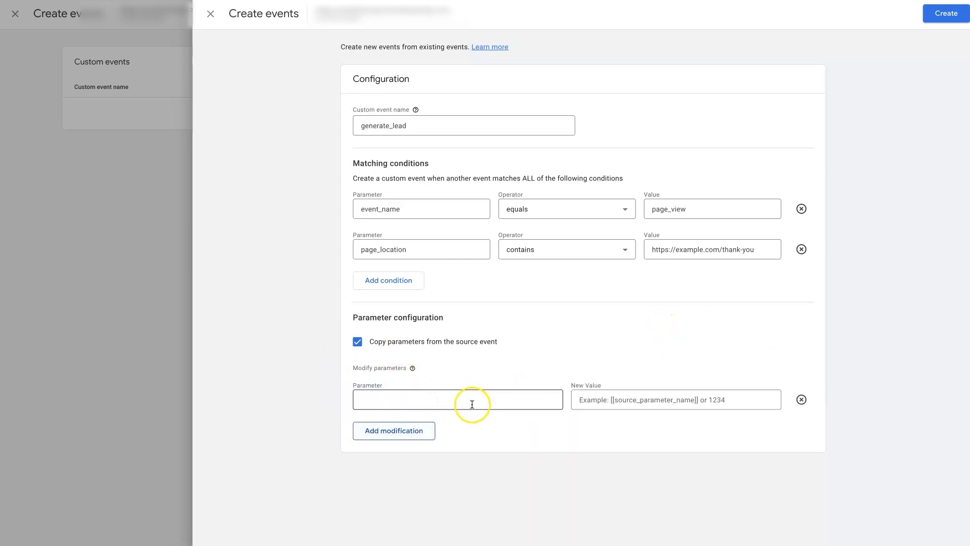
click(455, 404)
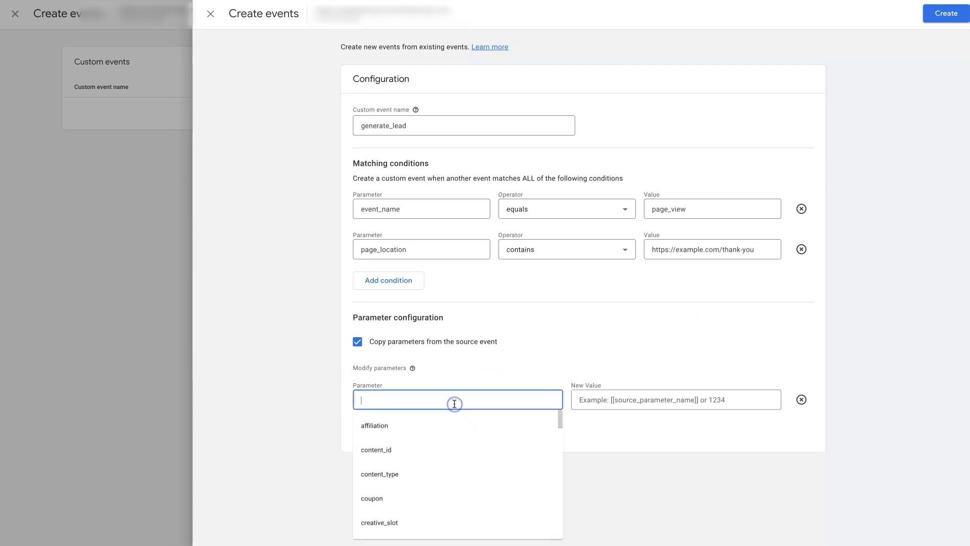
text(c)
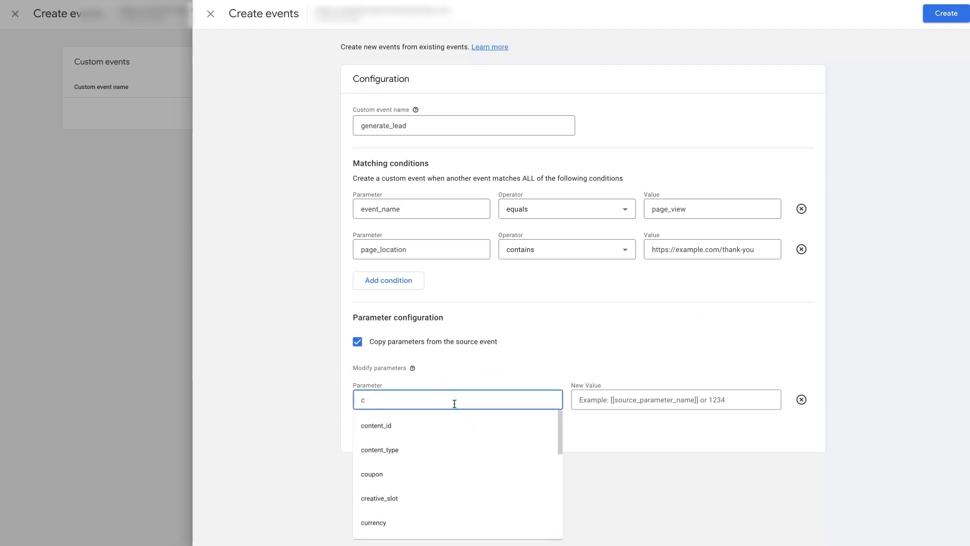
text(ur)
click(436, 425)
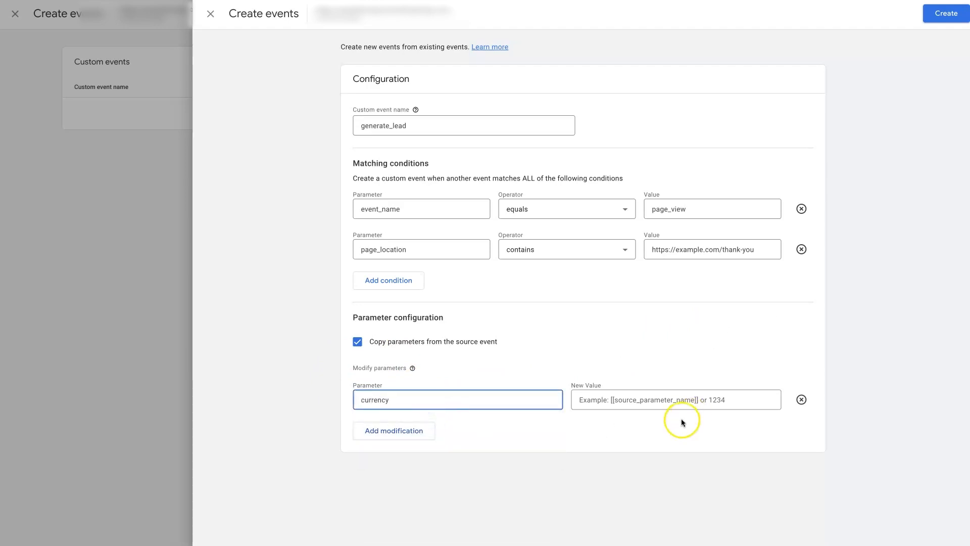
click(668, 400)
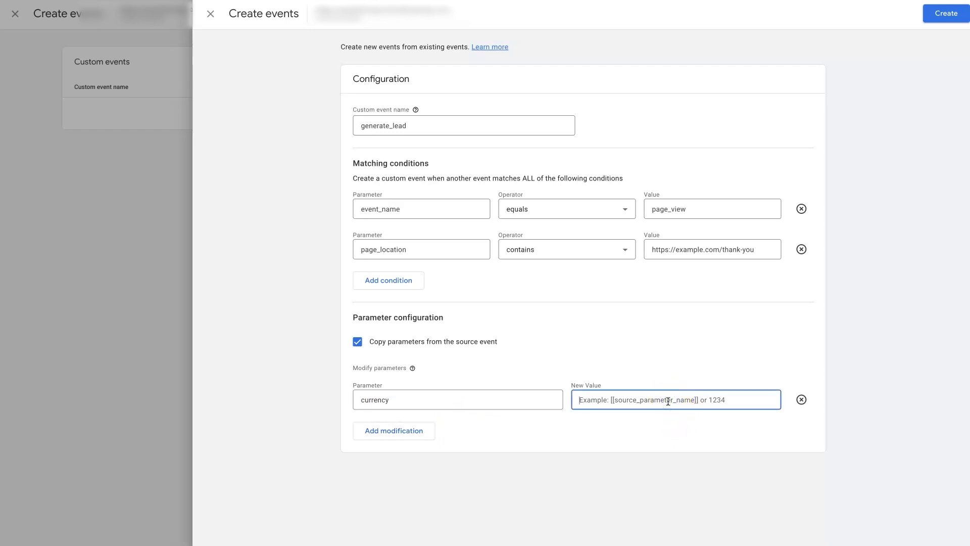
text(100)
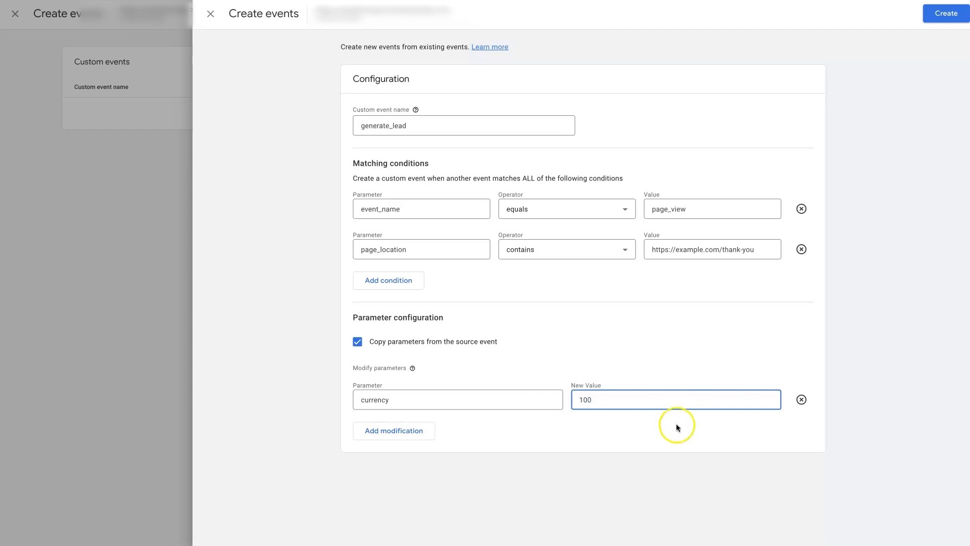
click(678, 426)
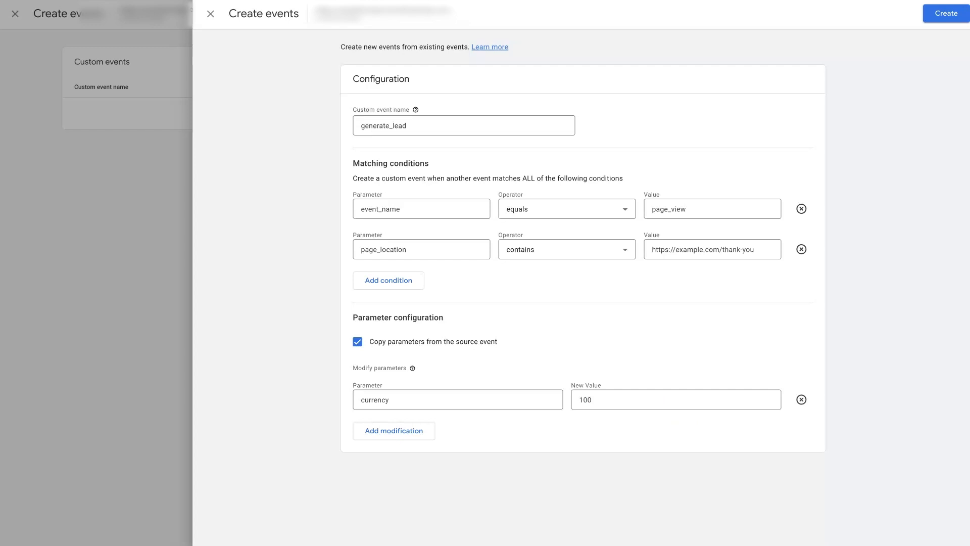
Add a second modification row with currency as its parameter.
click(383, 431)
click(459, 439)
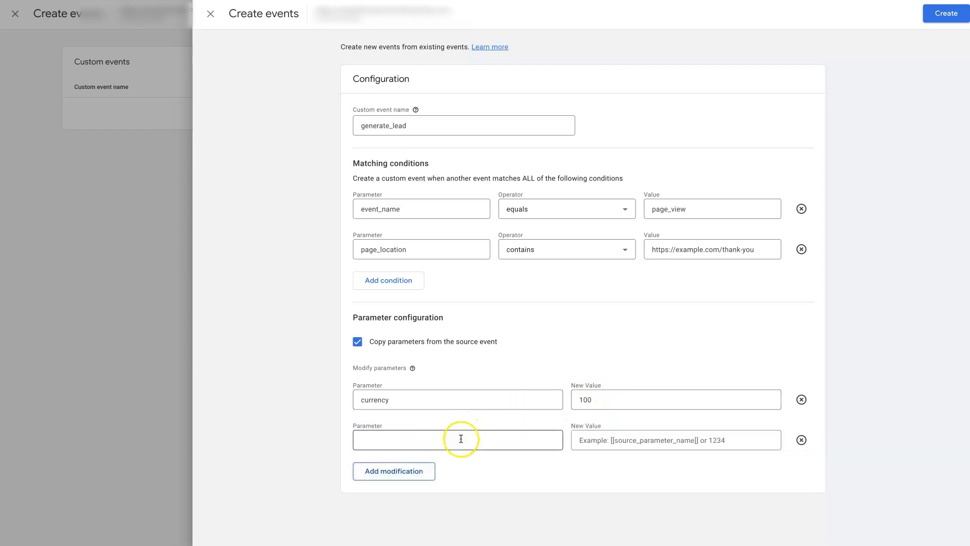
click(459, 439)
text(c)
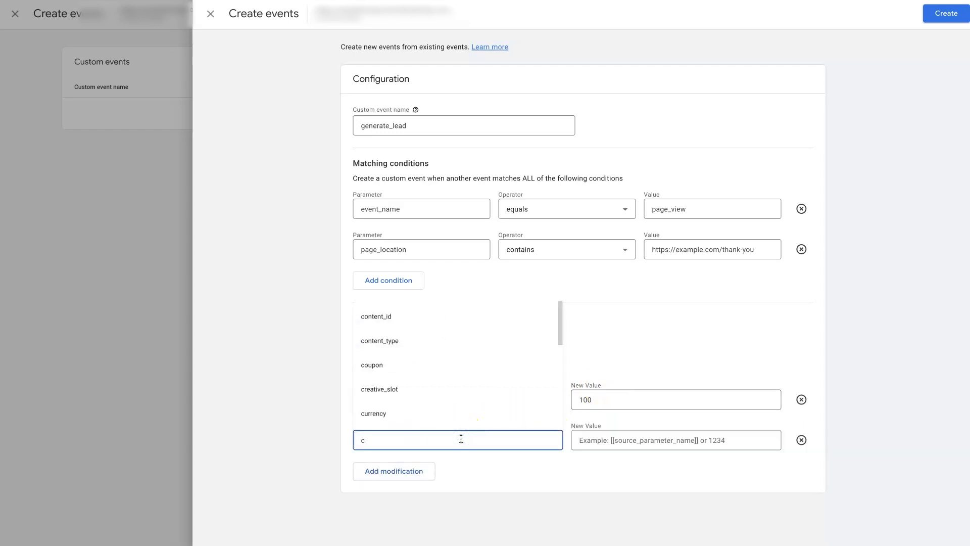
click(444, 413)
click(602, 440)
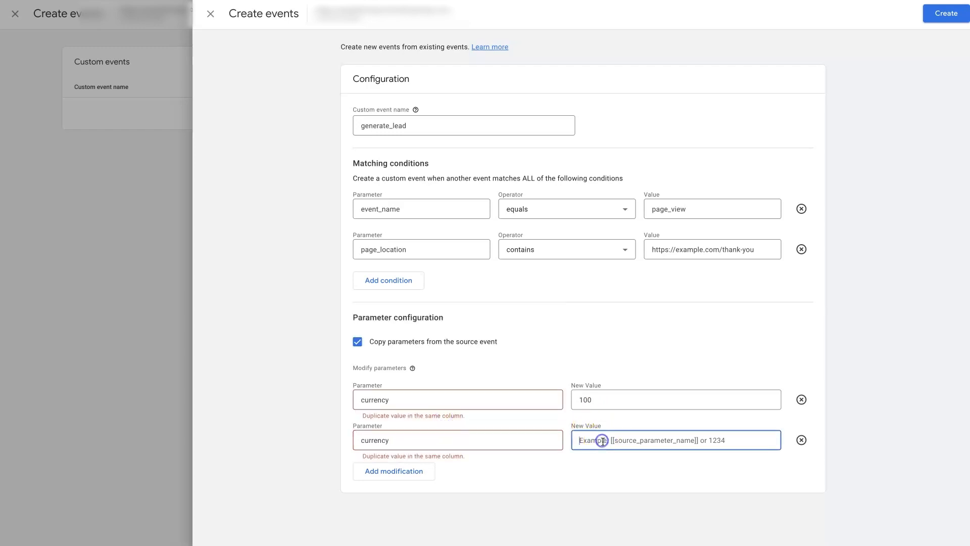
Change the first row's parameter to value (100) and set the currency row to USD.
double_click(473, 398)
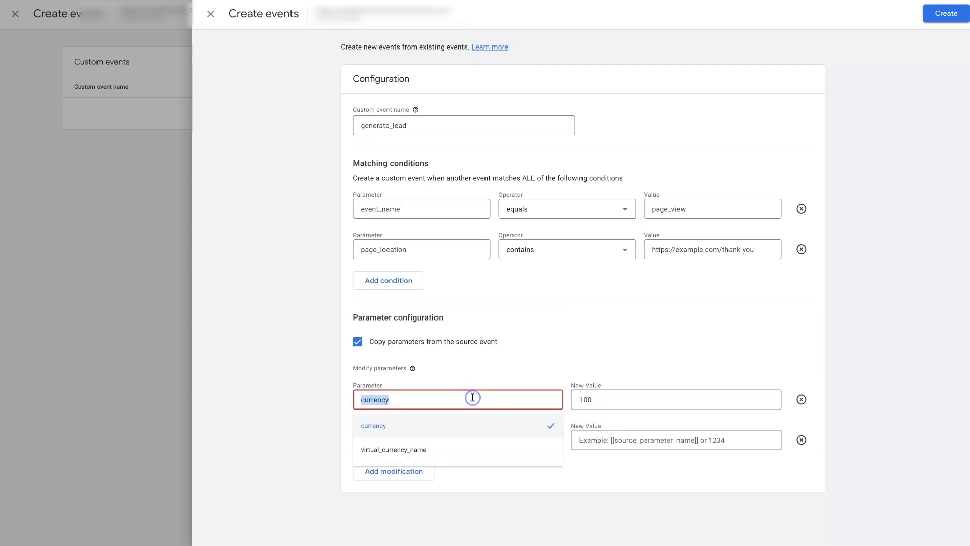
text(val)
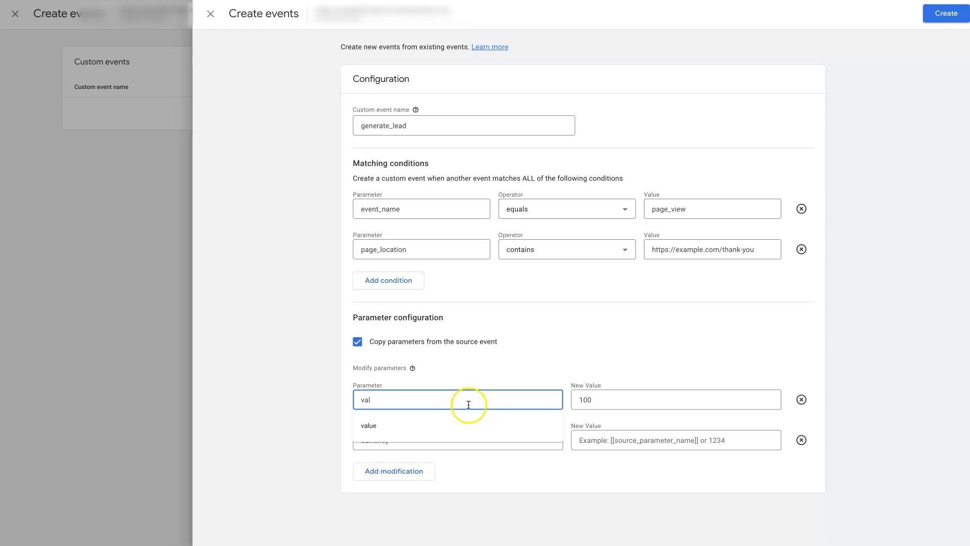
click(466, 424)
click(626, 441)
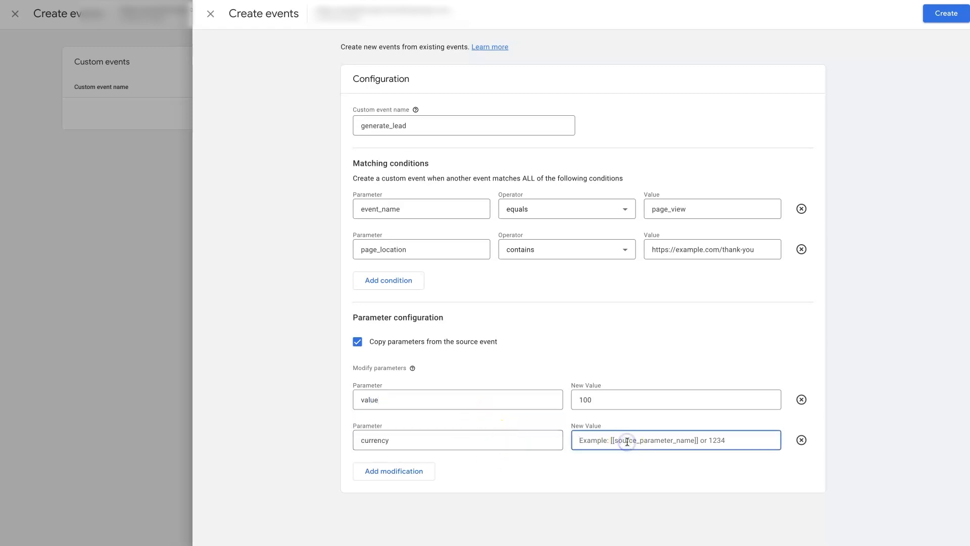
text(USD)
click(607, 483)
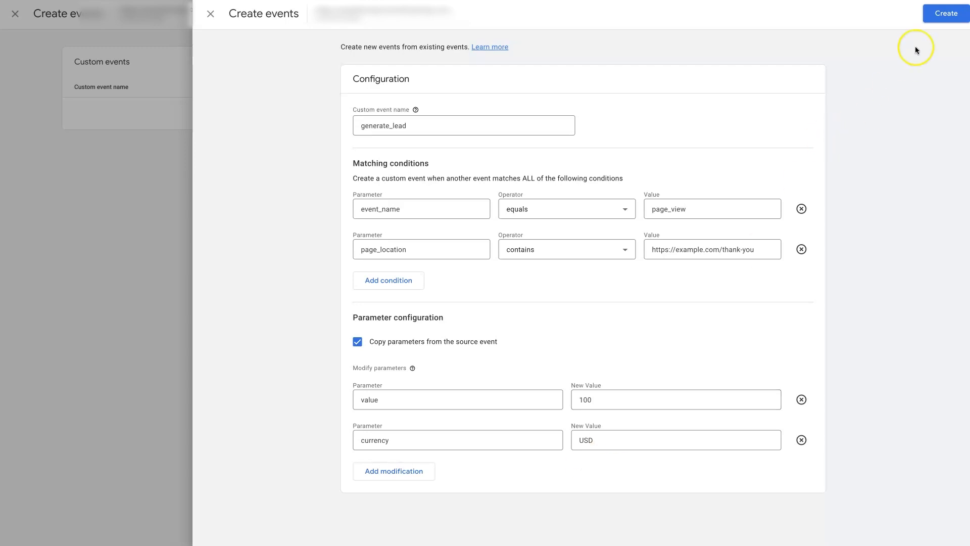
Create the generate_lead event and close the custom events panel.
click(932, 17)
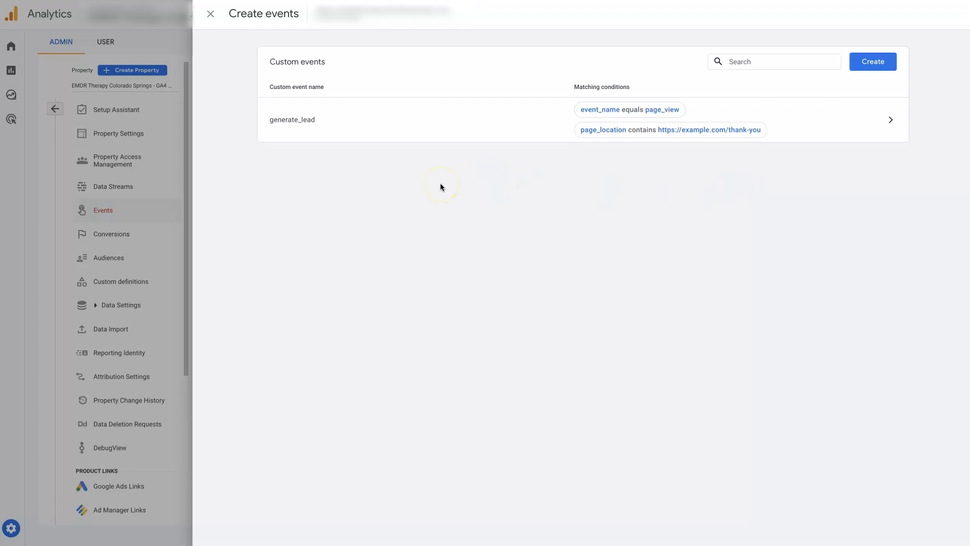
click(210, 15)
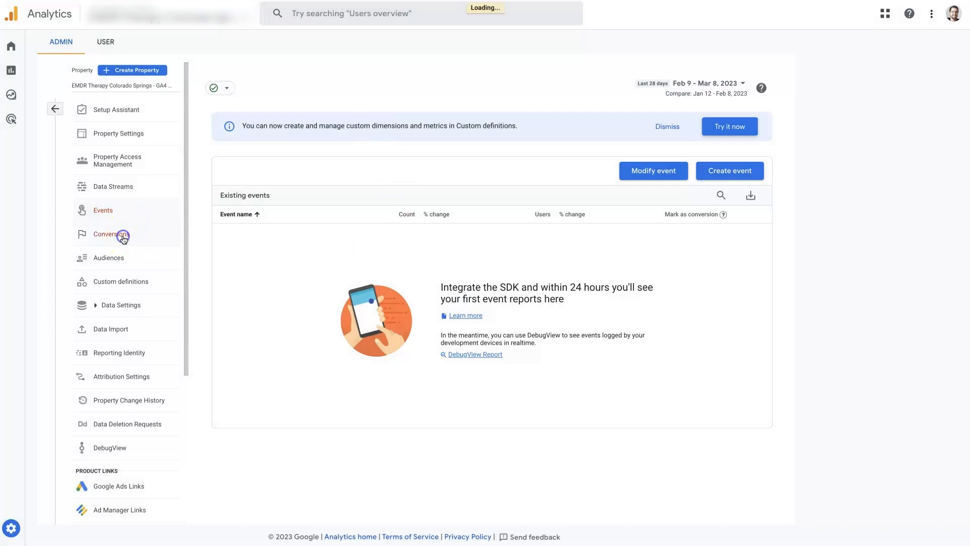
On the Conversions page, add generate_lead as a new conversion event and save it.
click(122, 235)
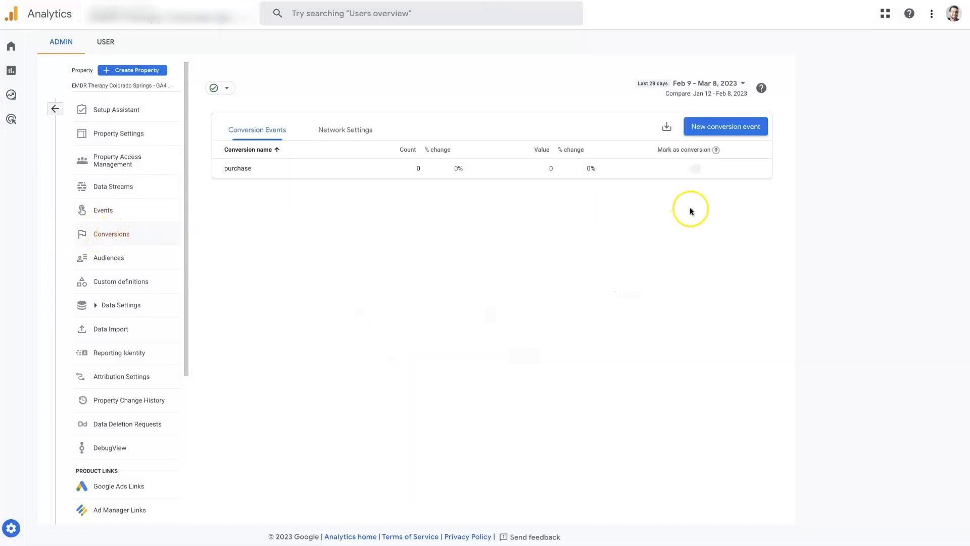
click(711, 128)
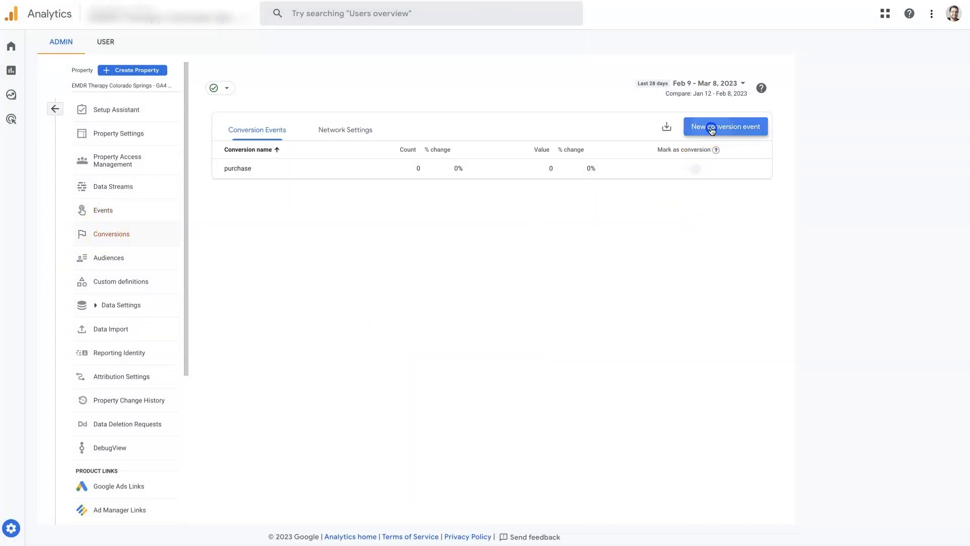
click(488, 191)
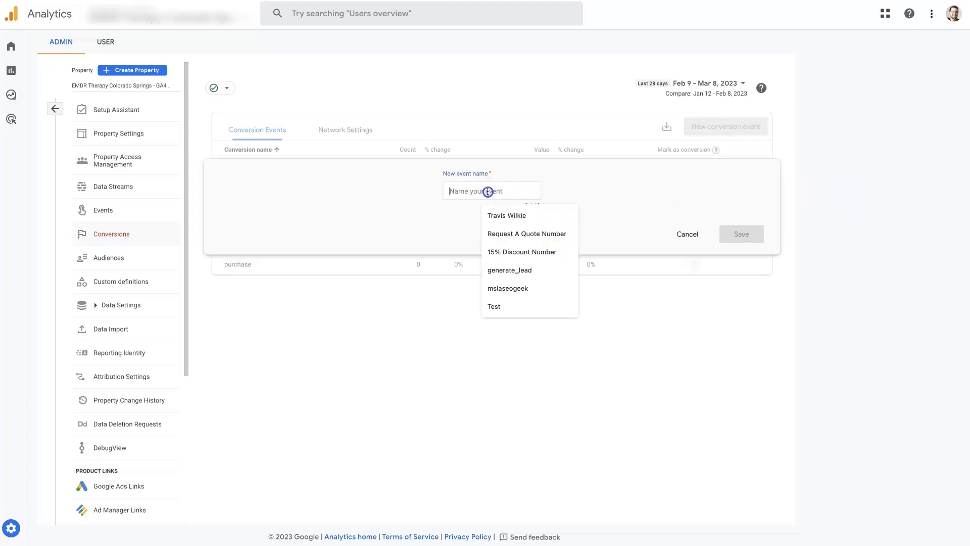
text(ge)
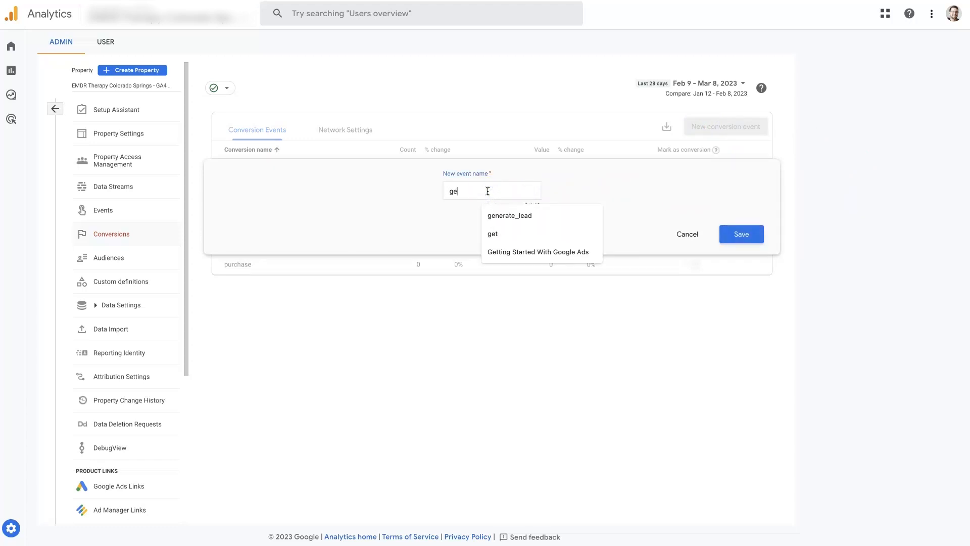
text(n)
click(501, 210)
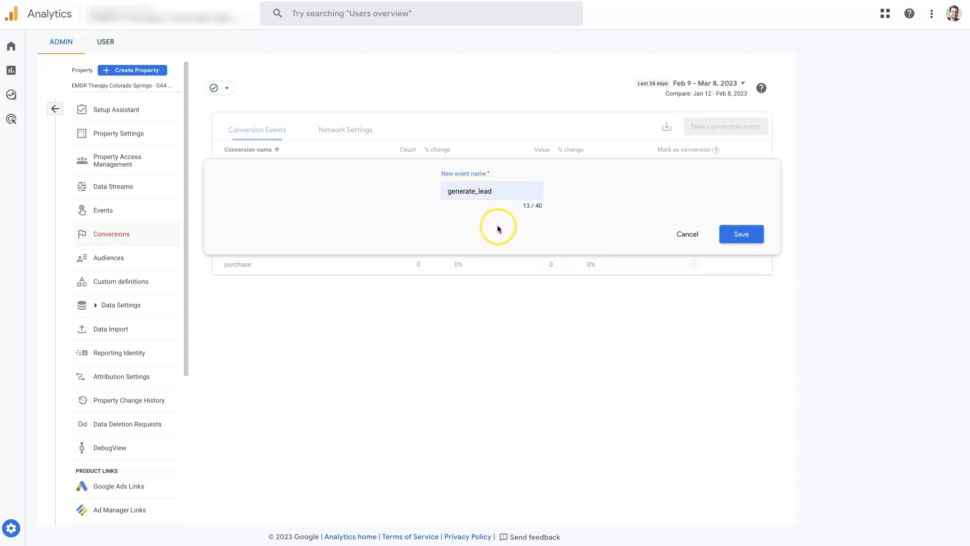
click(741, 234)
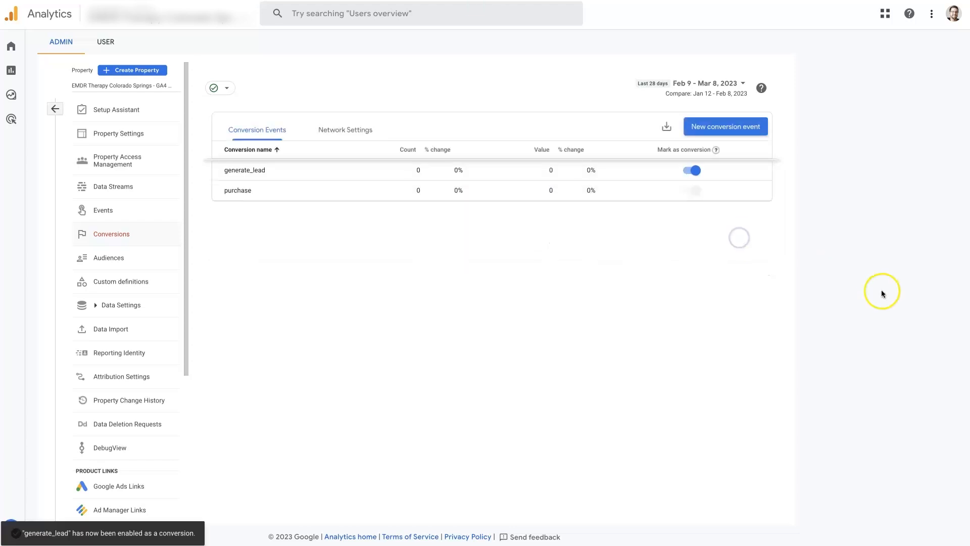